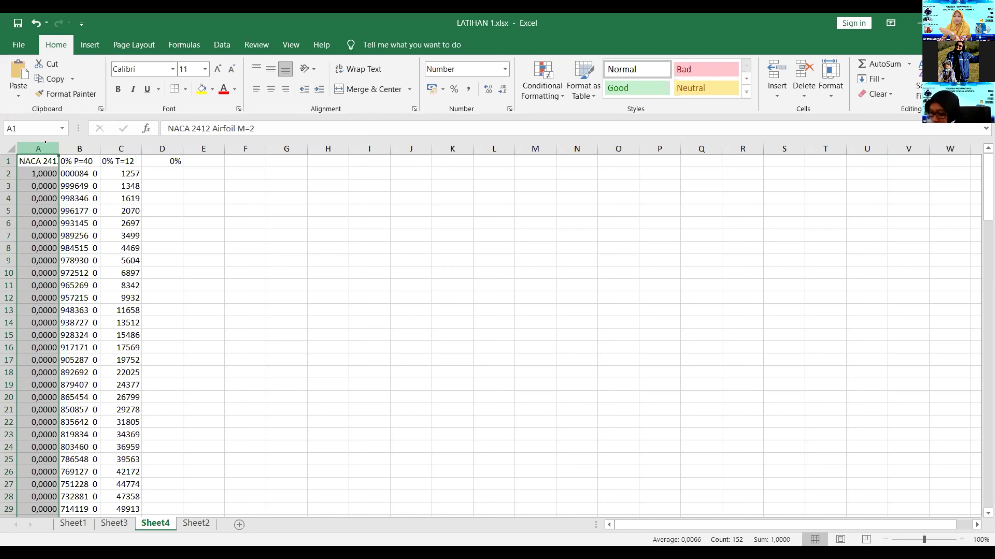
left_click(118, 235)
left_click_drag(44, 156, 122, 149)
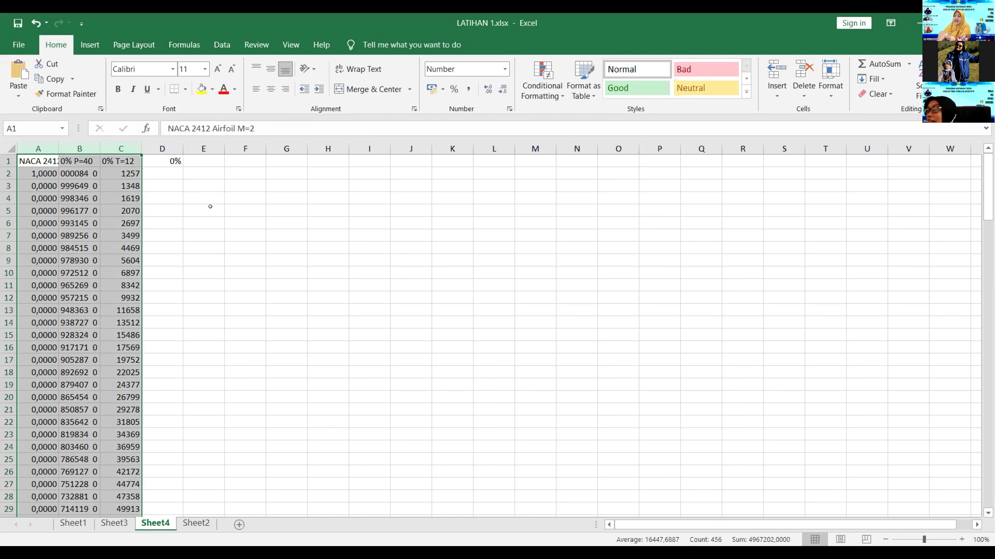
left_click(194, 43)
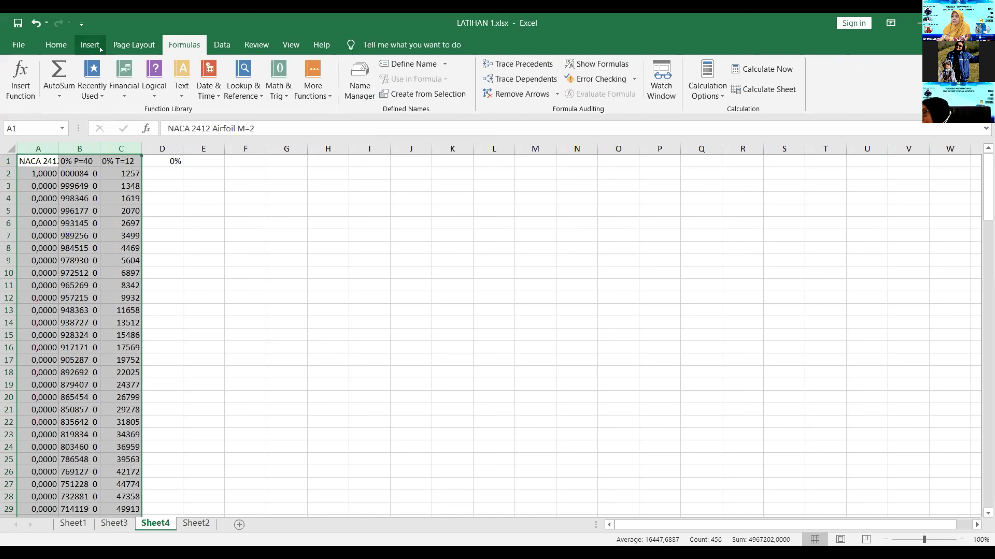
left_click(90, 44)
left_click(407, 222)
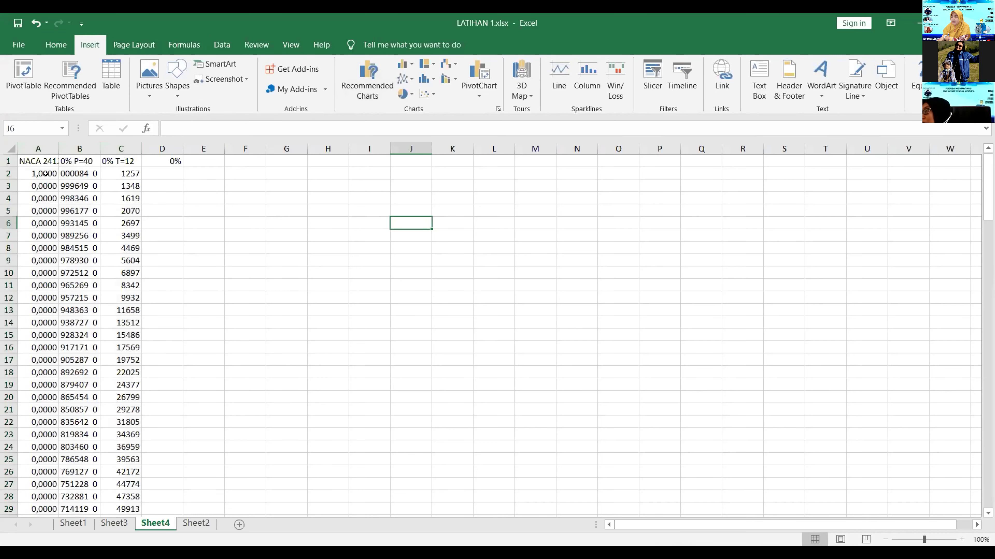
Insert a blank row on Sheet4 between the NACA 2412 header row and the first coordinate row
left_click(5, 168)
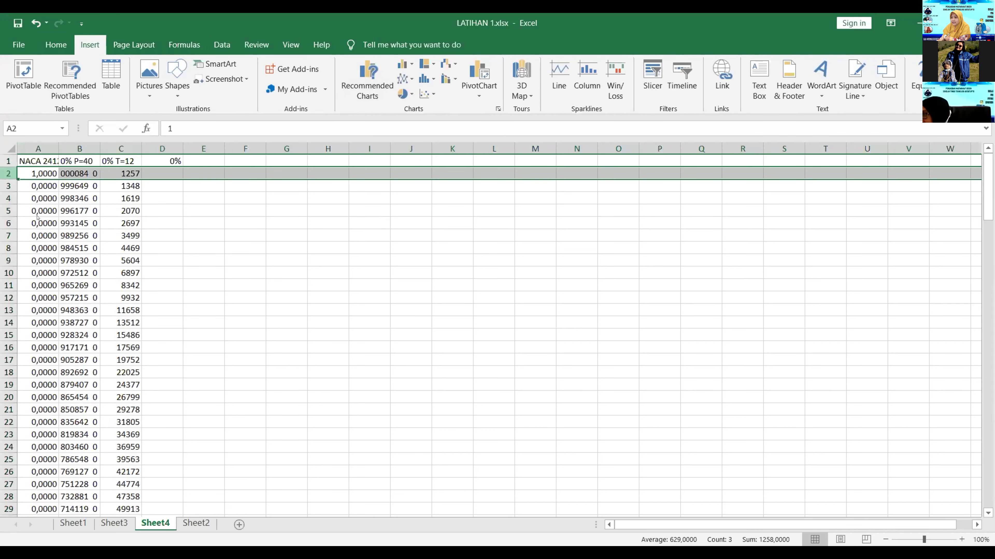
right_click(8, 173)
left_click(37, 263)
left_click(203, 247)
left_click(85, 172)
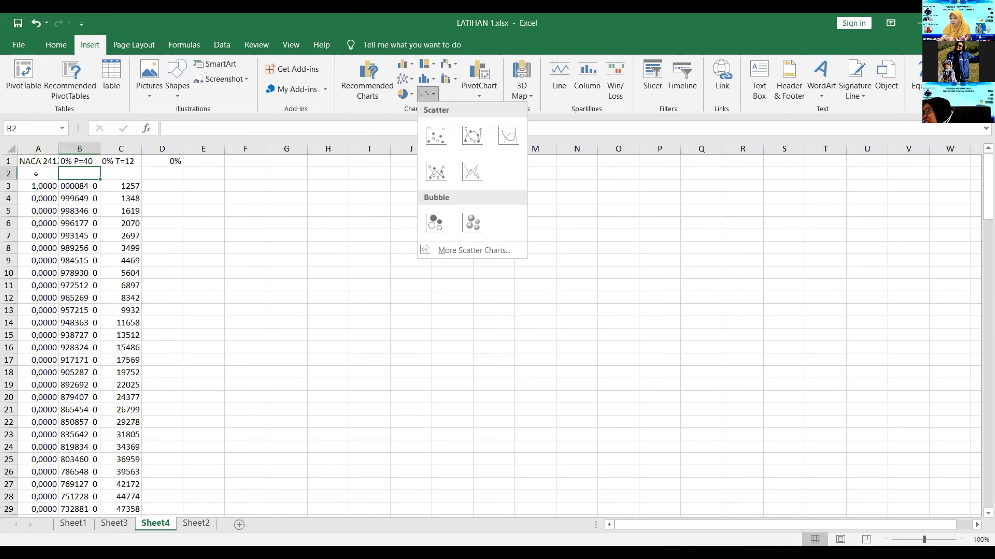
left_click(38, 149)
left_click(78, 141, "shift")
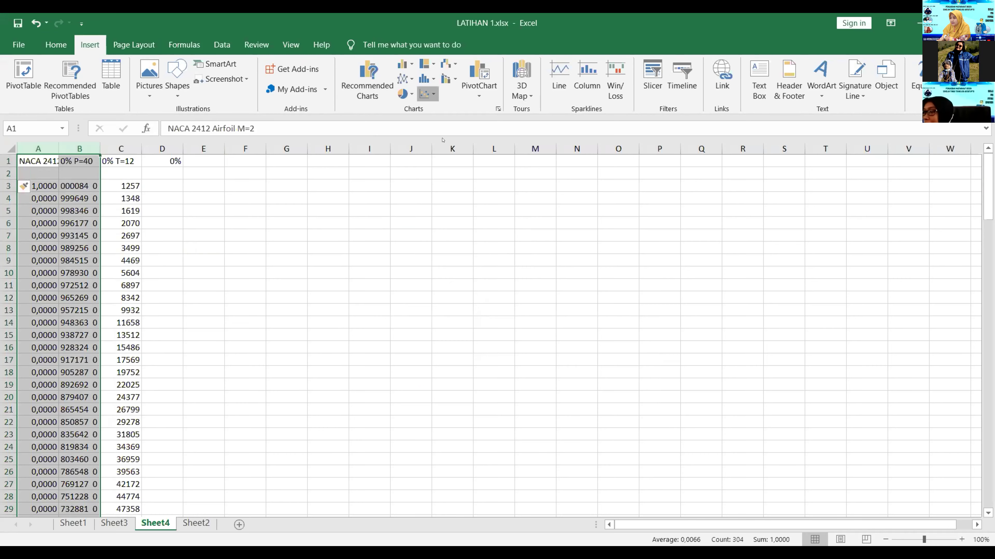
left_click(427, 94)
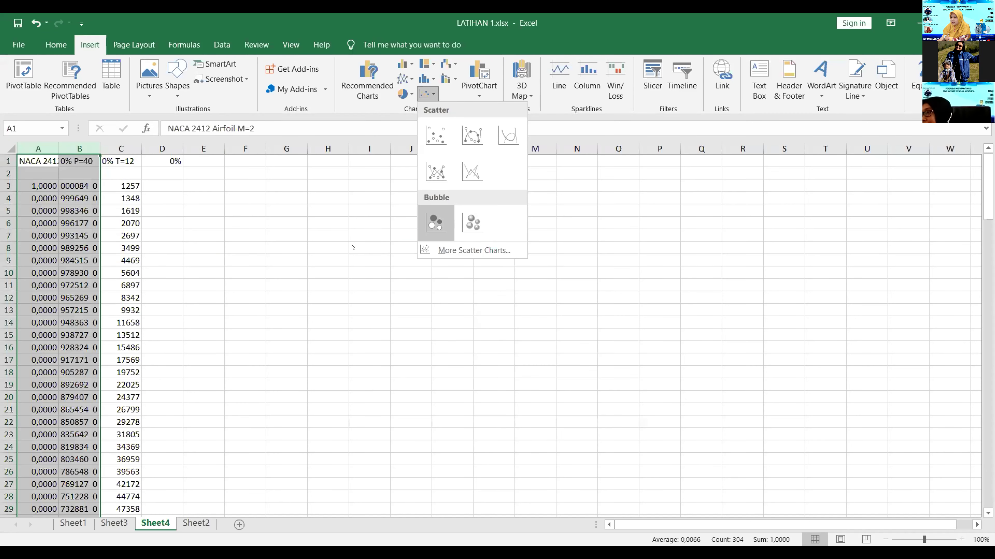
key("Escape")
Go to Sheet1 and move the NACA airfoil scatter chart next to the x and y coordinate columns
key("ctrl+Page_Up")
key("ctrl+Page_Up")
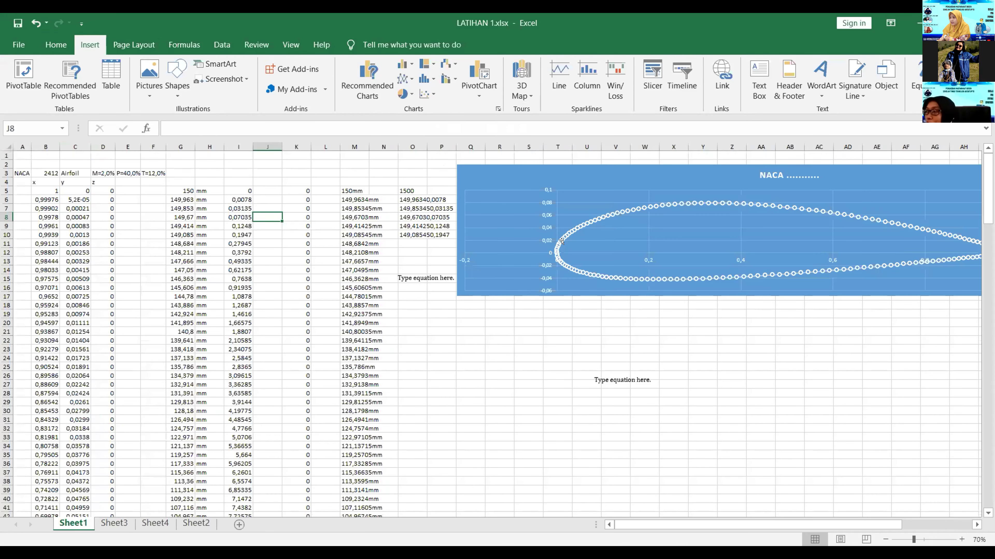
left_click_drag(552, 175, 229, 201)
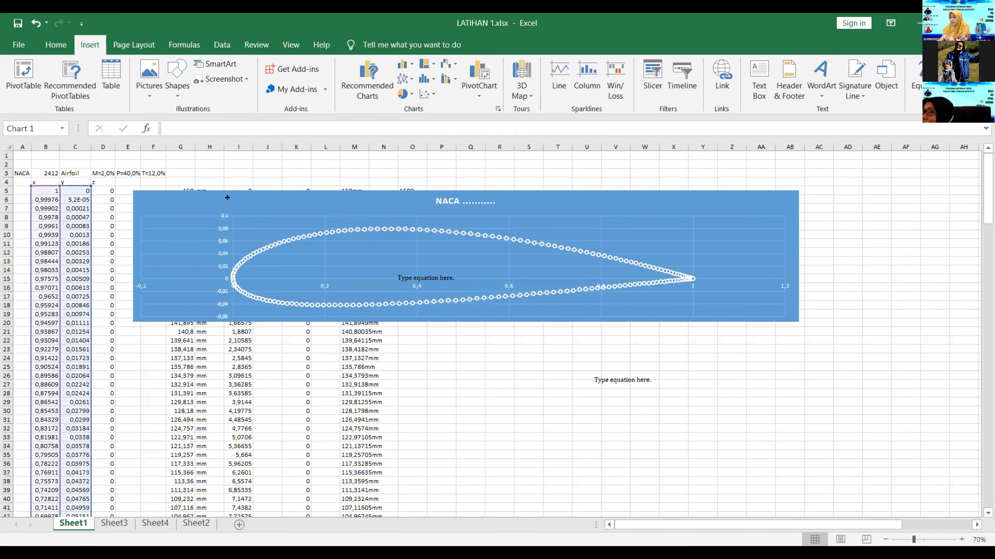
left_click(242, 264)
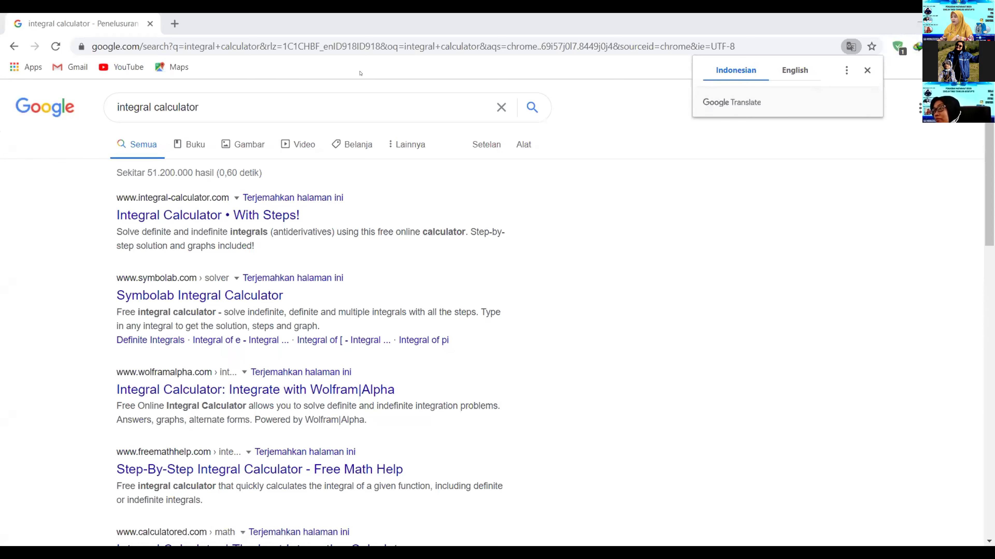
In the Chrome search results, open the Integral Calculator • With Steps! result in a new tab and search Google for "mathematic calculator"
right_click(152, 210)
left_click(172, 220)
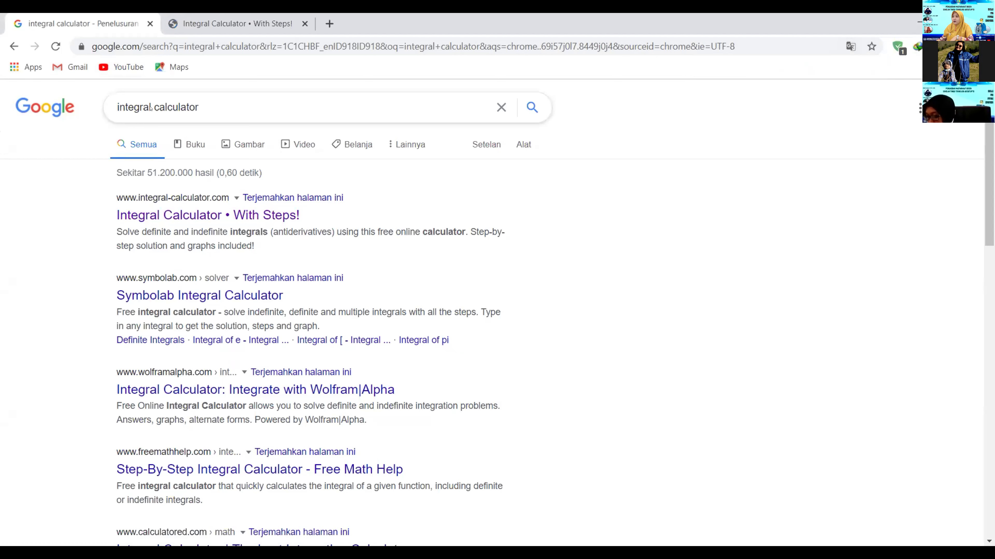
left_click_drag(151, 107, 112, 107)
type("mat")
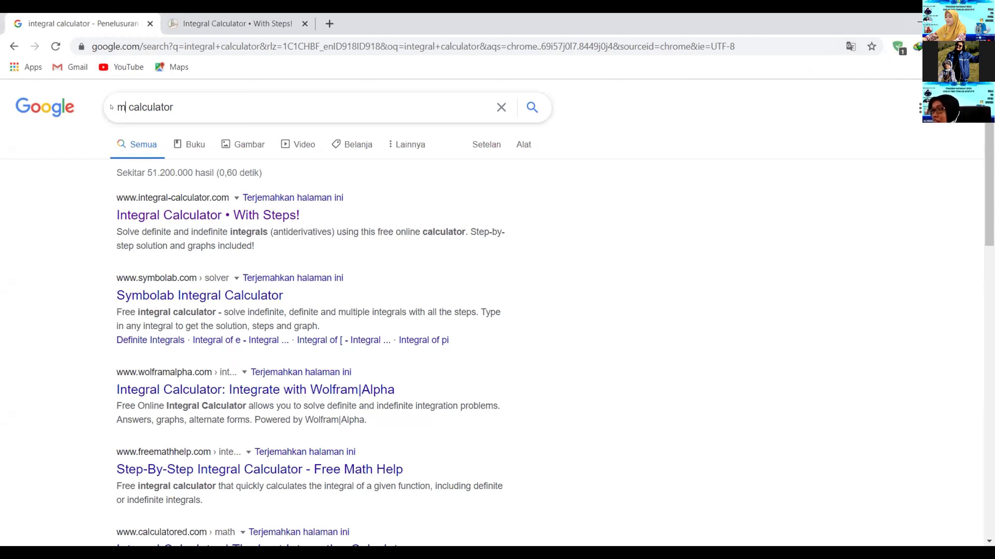
type("hematic")
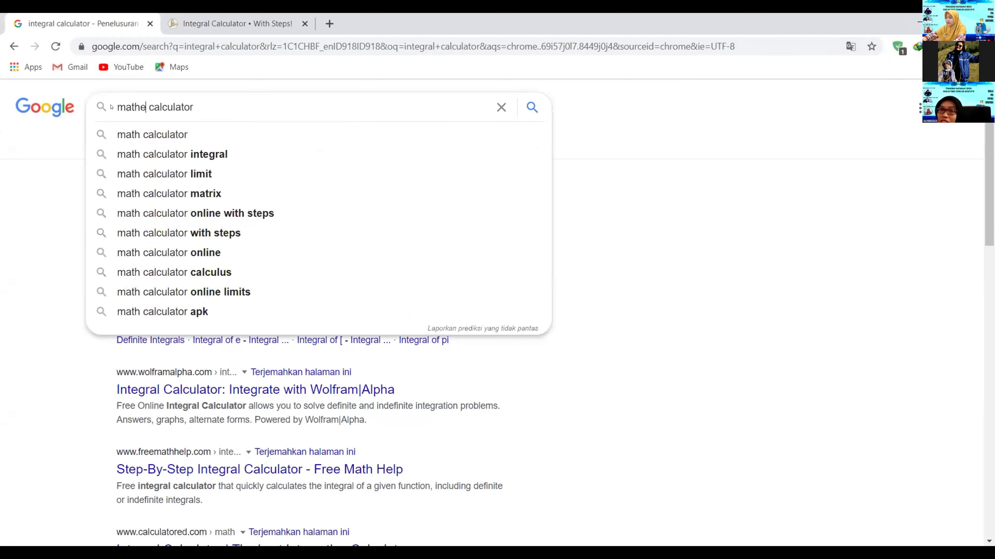
key("Return")
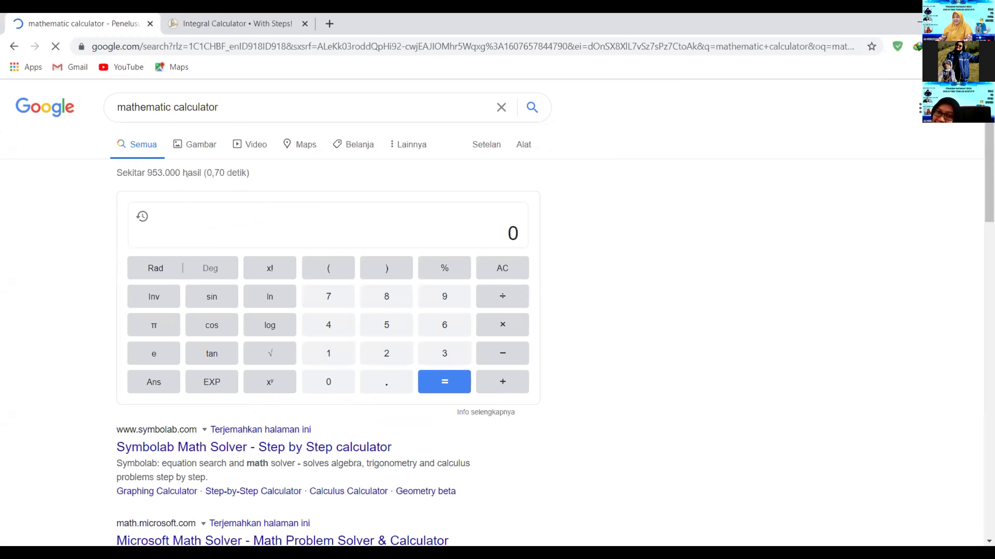
Check the Integral Calculator page, and open the Symbolab Math Solver search result in a new tab and show it
left_click(271, 35)
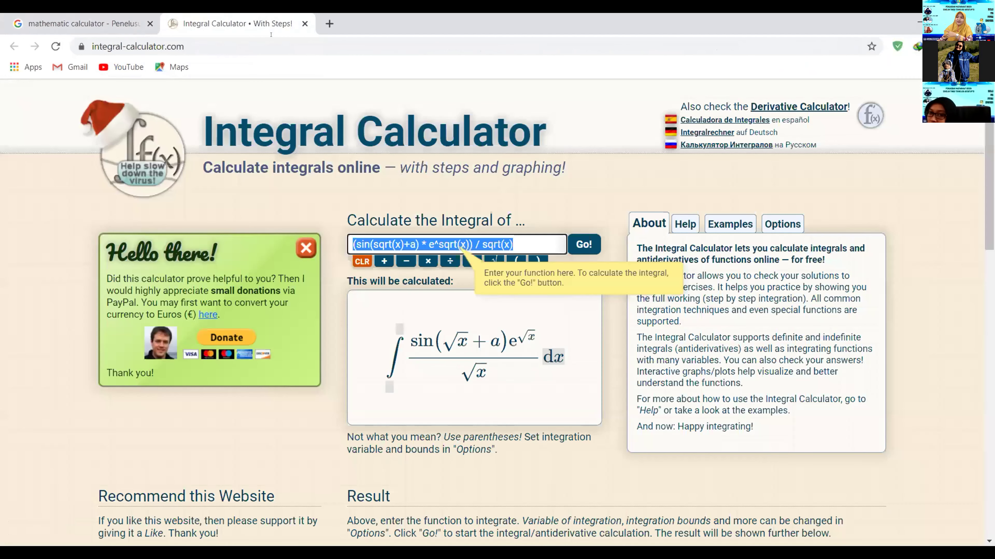
left_click(113, 23)
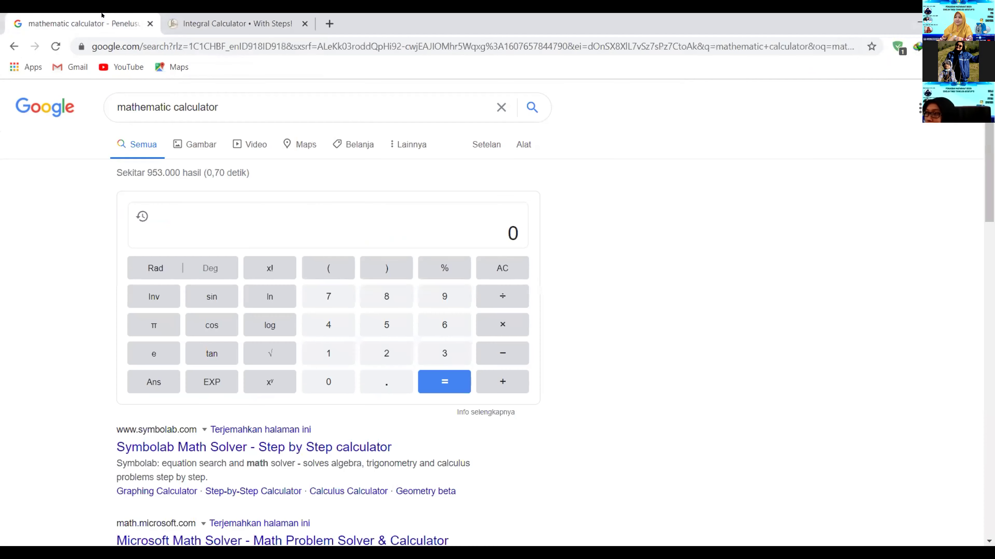
scroll(195, 457, "down", 3)
right_click(221, 322)
left_click(261, 331)
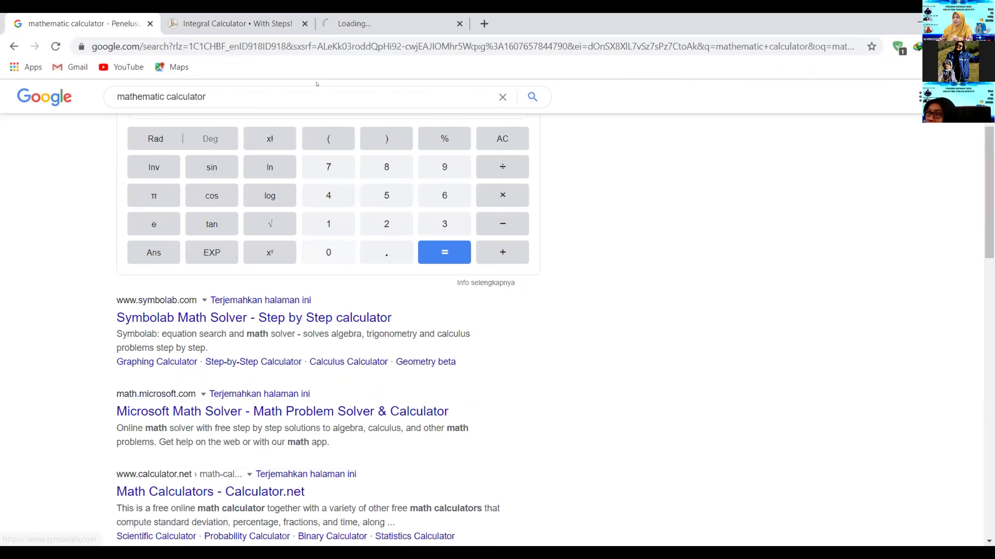
left_click(358, 34)
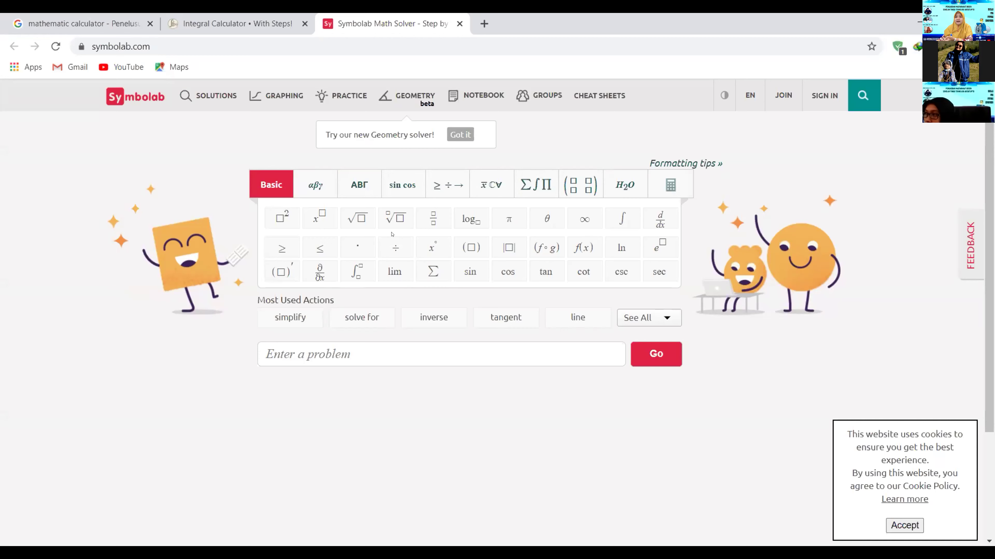
Look through the Integral Calculator page and the math solvers listed in the "mathematic calculator" search results
left_click(211, 24)
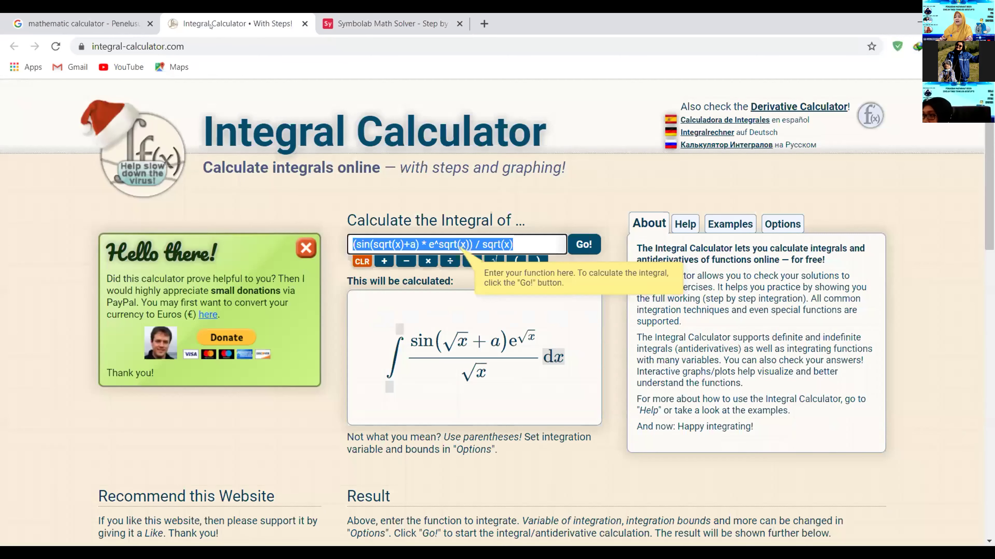
scroll(460, 380, "down", 8)
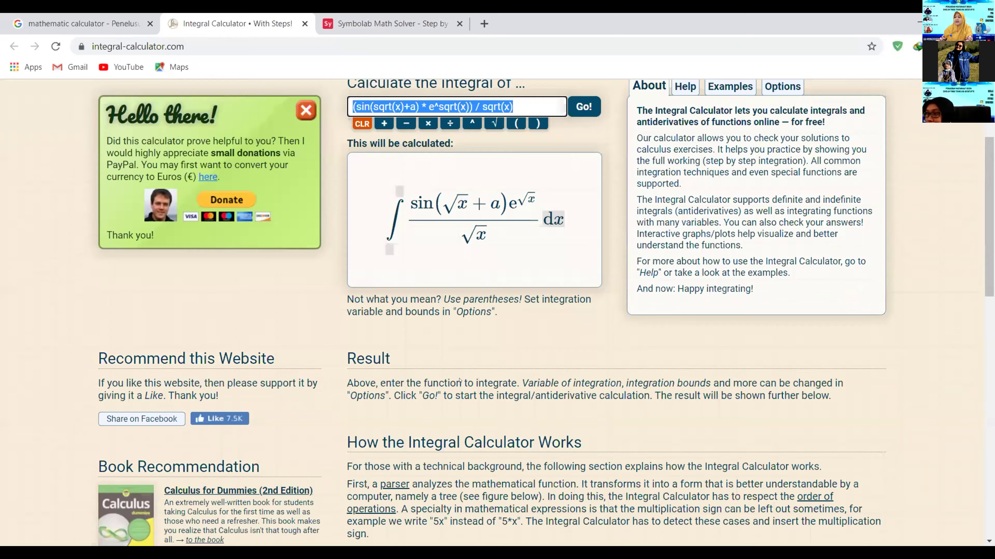
scroll(460, 380, "down", 12)
left_click(84, 14)
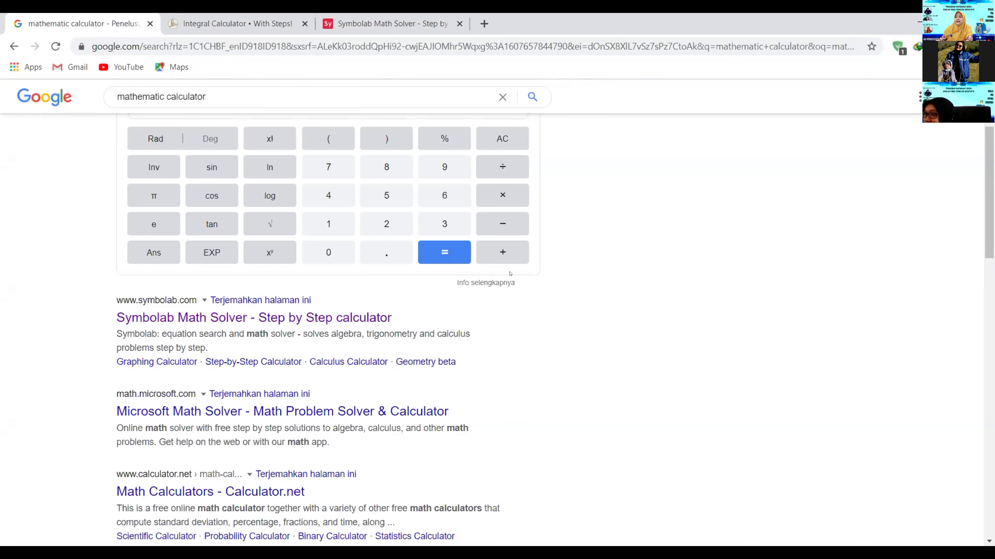
scroll(474, 391, "down", 3)
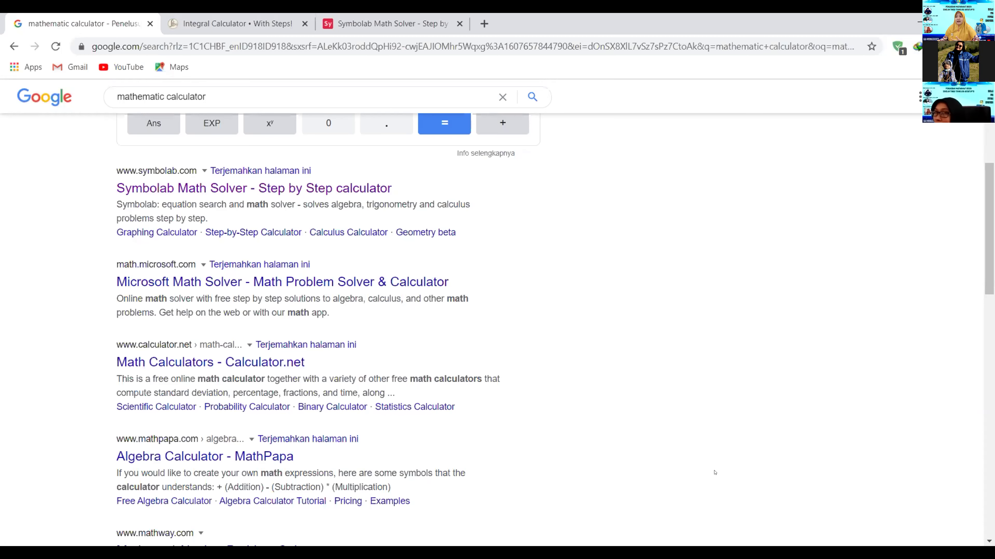
scroll(622, 367, "up", 5)
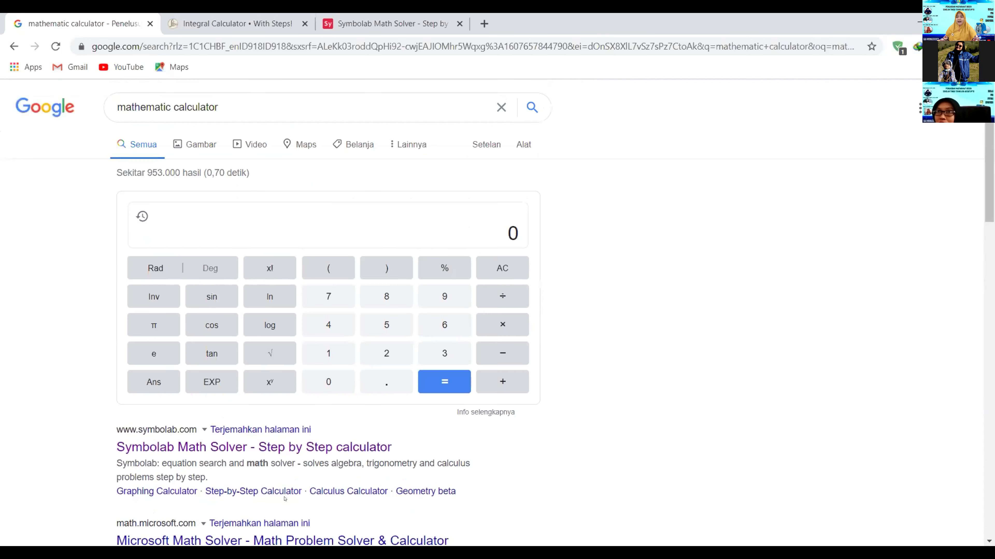